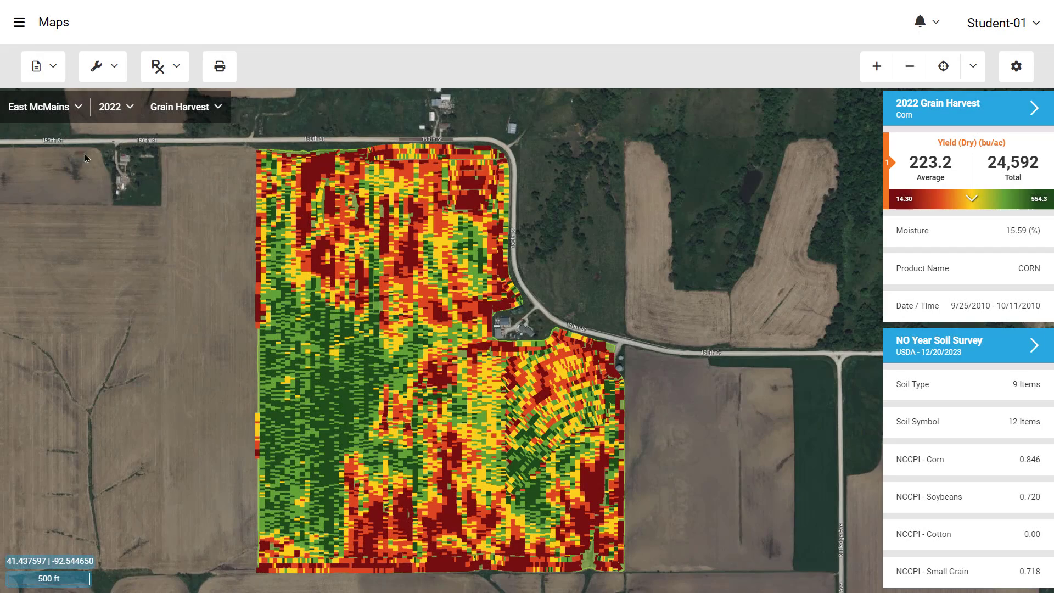
Navigate to Files > My Files through the hamburger navigation menu.
left_click(9, 35)
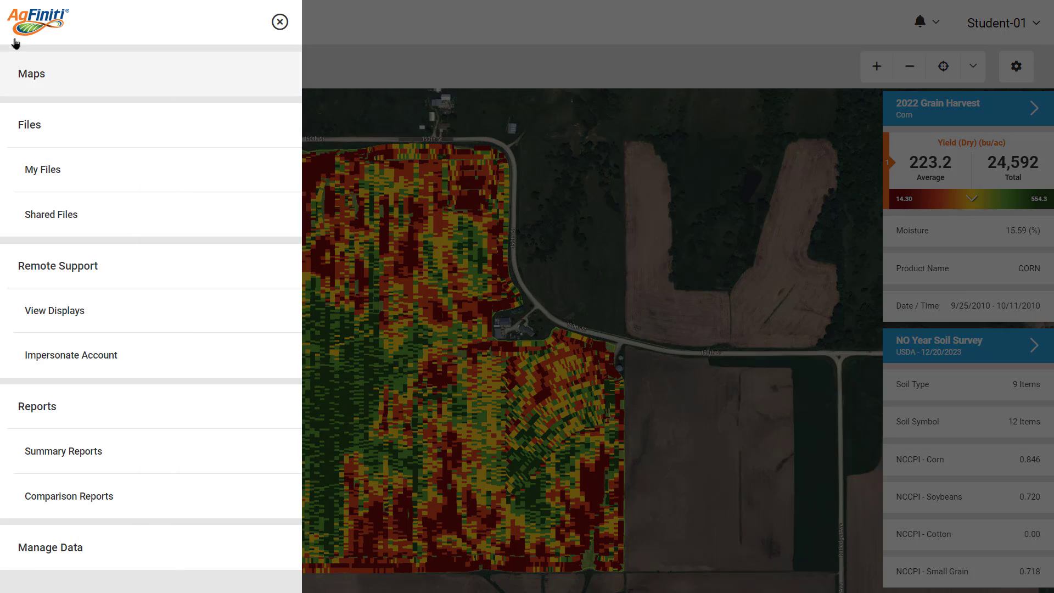
left_click(118, 166)
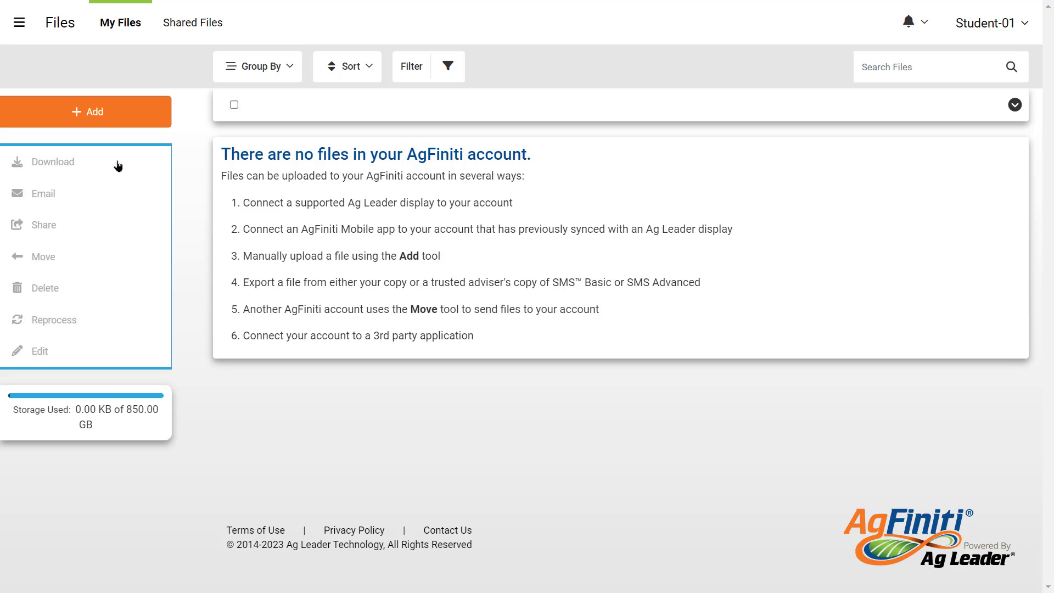
Choose the five .agdata files to add, after reviewing the manufacturer and file type lists.
left_click(116, 123)
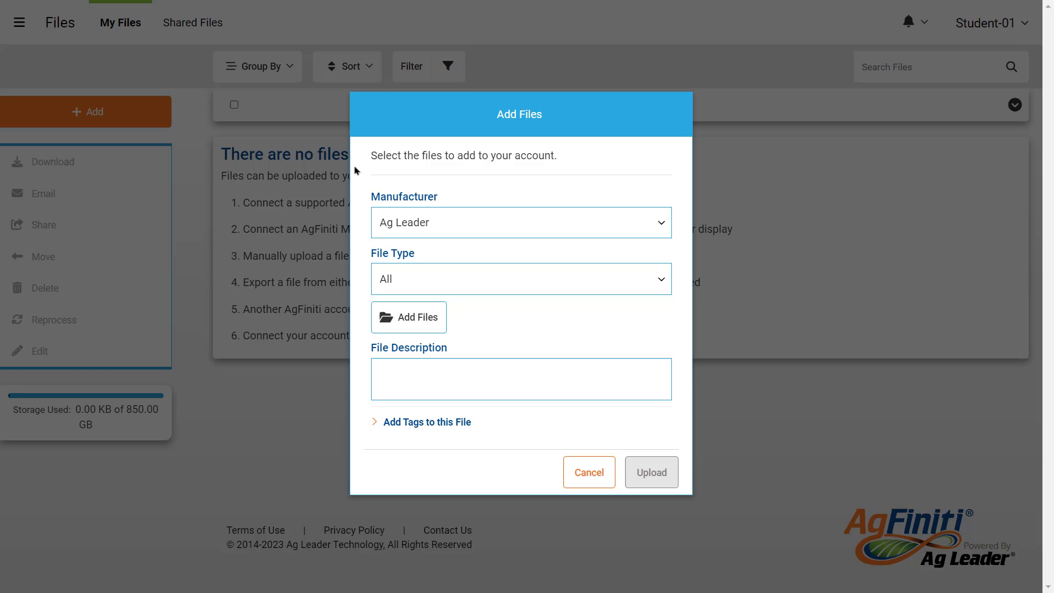
left_click(665, 232)
left_click(666, 244)
left_click(661, 279)
left_click(660, 279)
left_click(410, 320)
left_click_drag(348, 90, 348, 258)
left_click(412, 306)
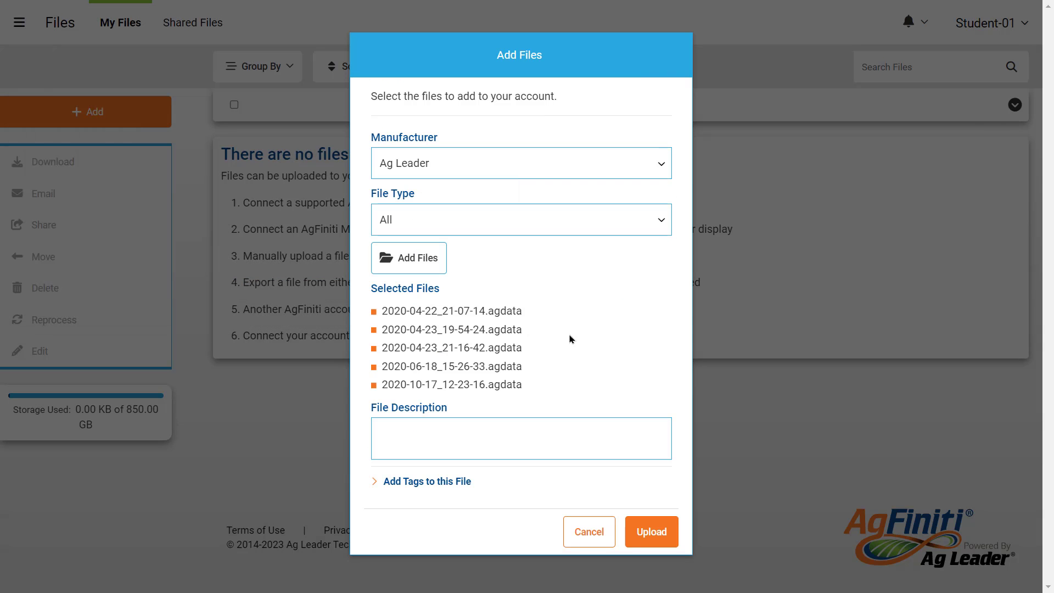
Upload them with description 'Smith Farms - 2023', grower tag Custom Work and season tag 2023.
left_click(545, 438)
type("Smith F")
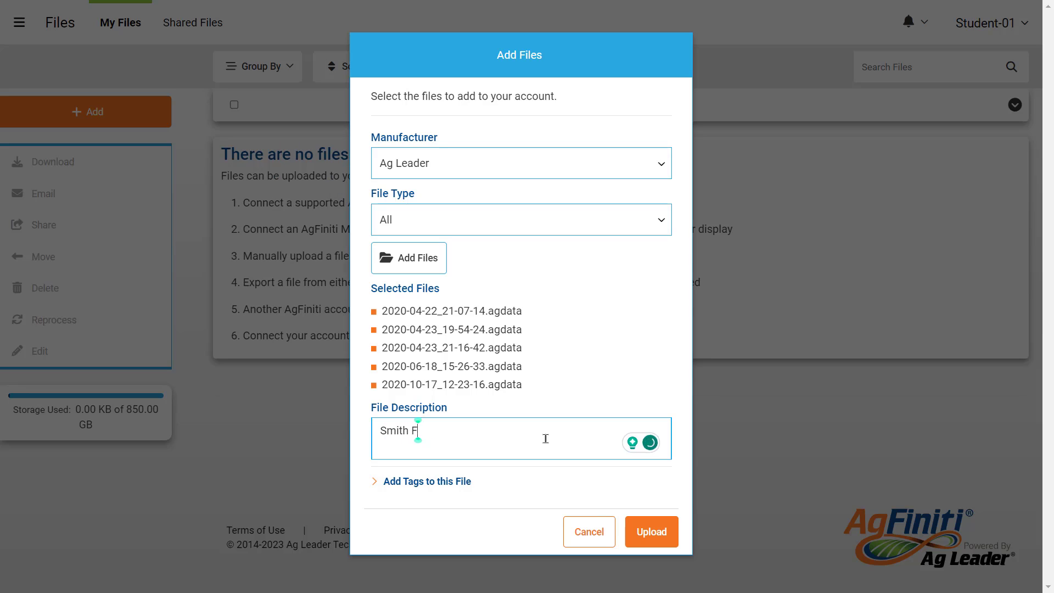
type("arms - 2023")
left_click(467, 482)
left_click(417, 414)
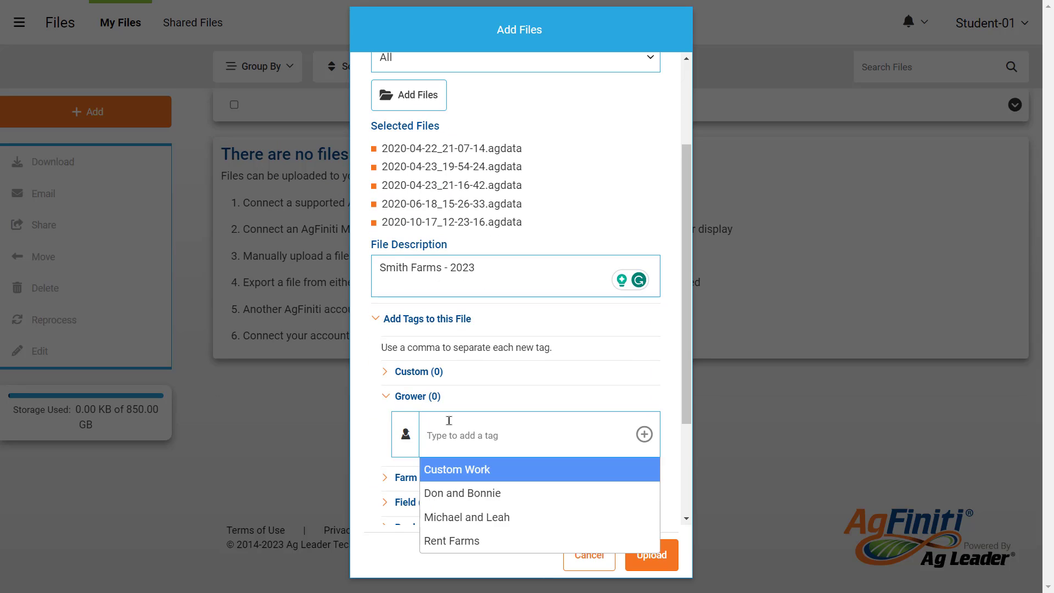
type("grower")
key("BackSpace")
key("BackSpace")
key("BackSpace")
left_click(456, 469)
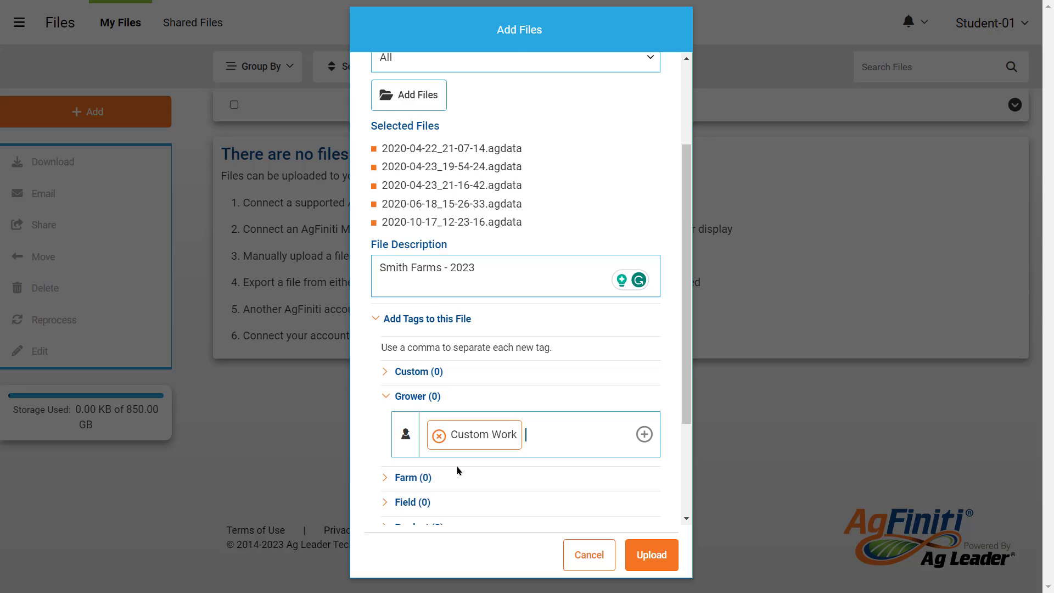
scroll(457, 470, "down", 3)
left_click(430, 464)
type("2023")
key("Return")
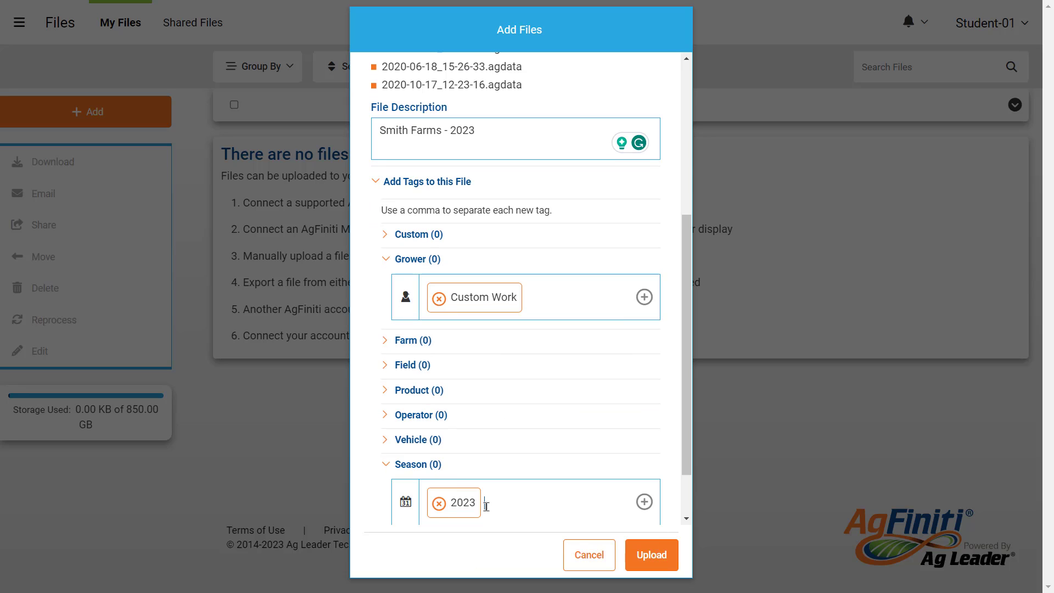
left_click(652, 556)
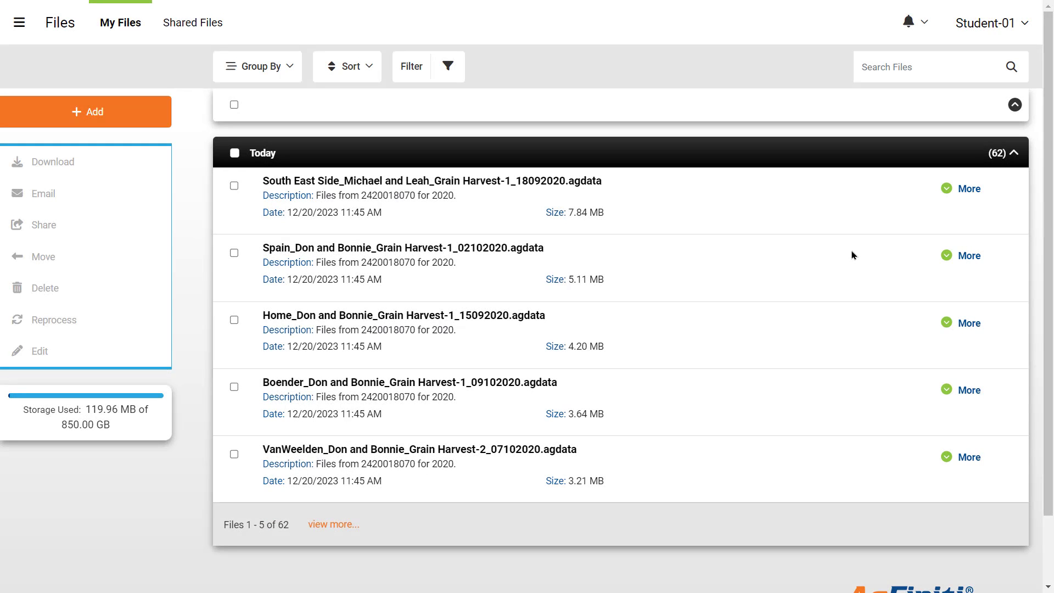
left_click(949, 198)
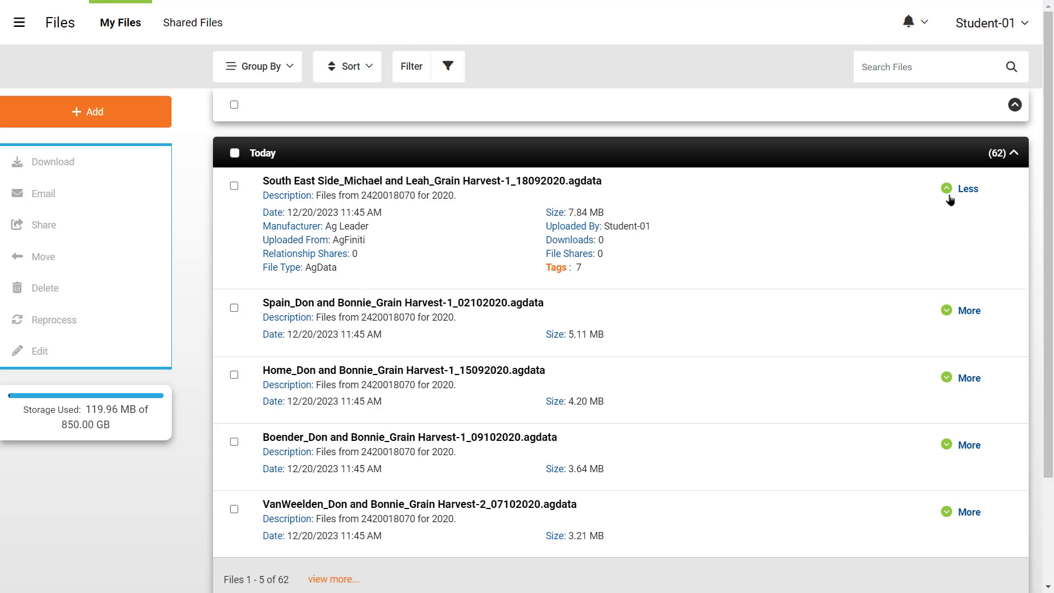
left_click(558, 270)
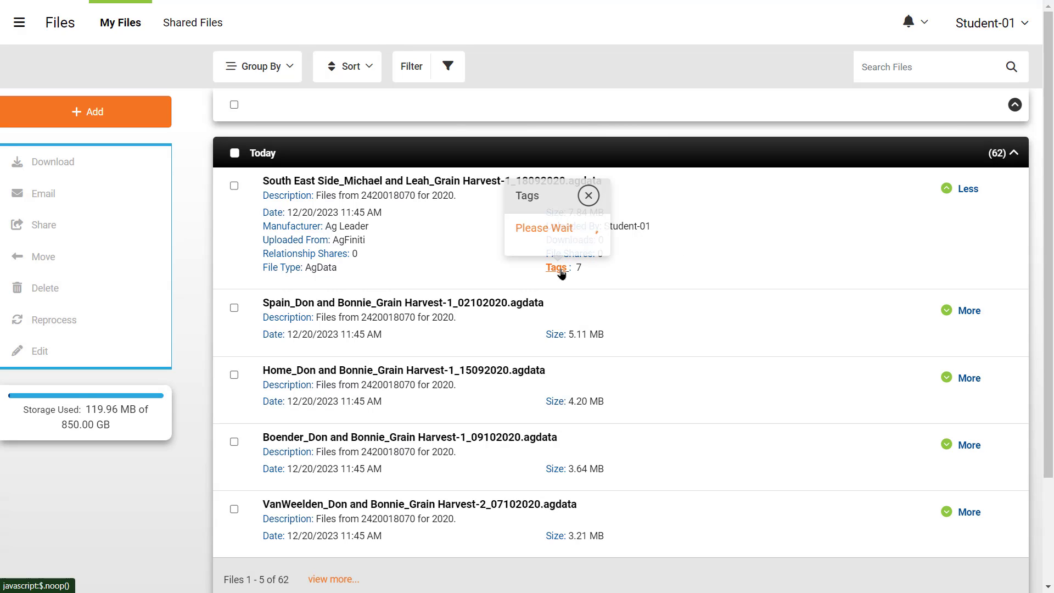
left_click(959, 194)
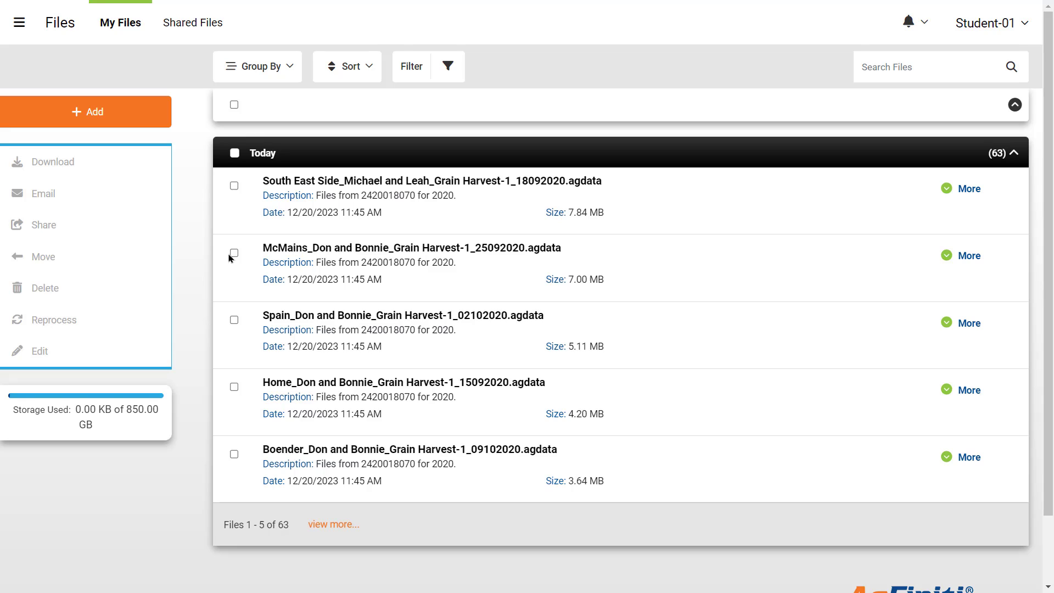
Create a 10-day email link for the McMains grain harvest file, then close the link window.
left_click(234, 255)
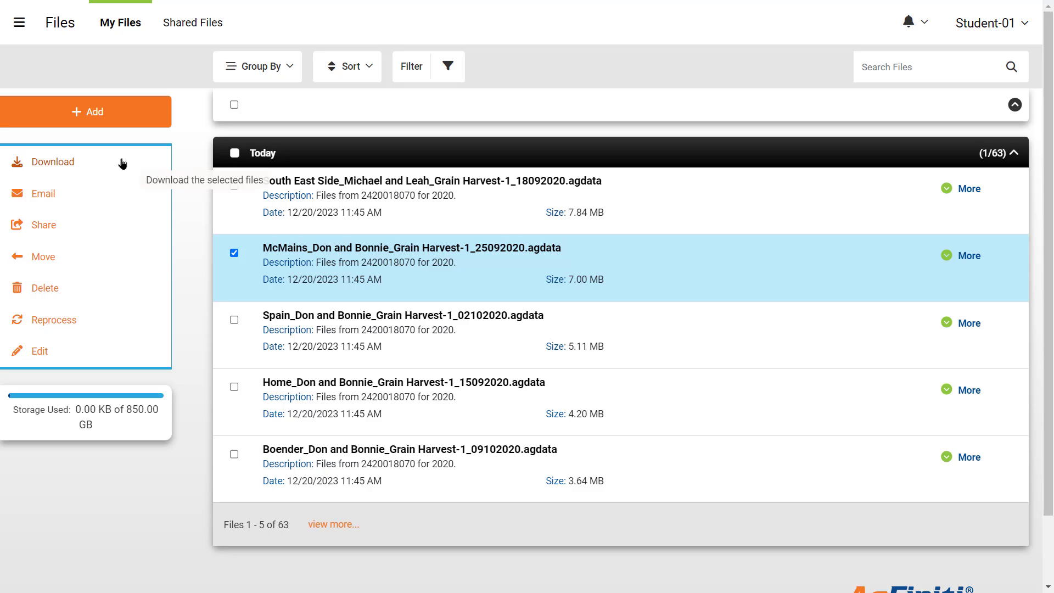
left_click(82, 201)
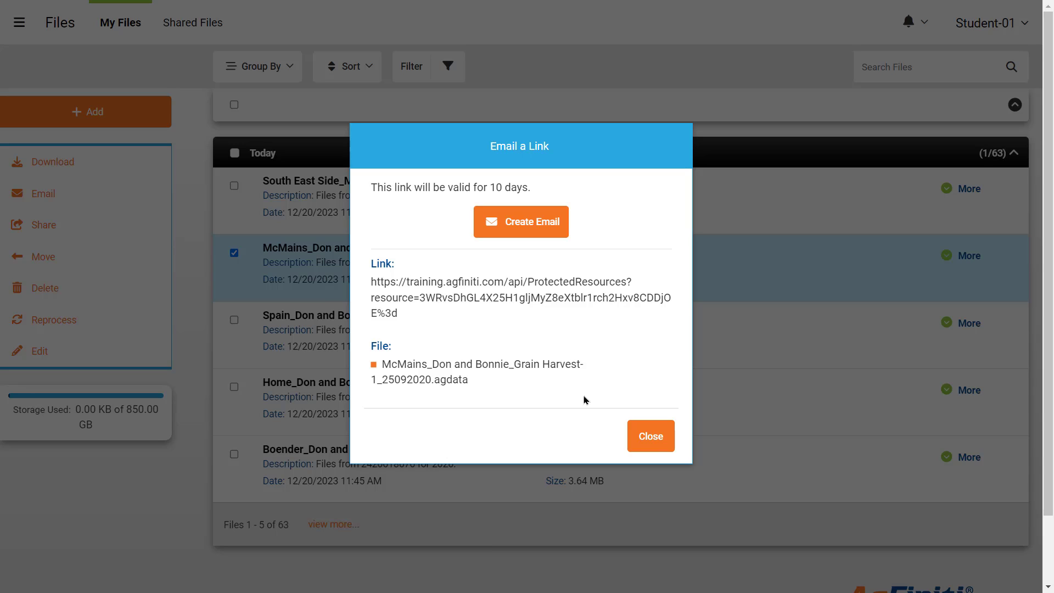
left_click(649, 436)
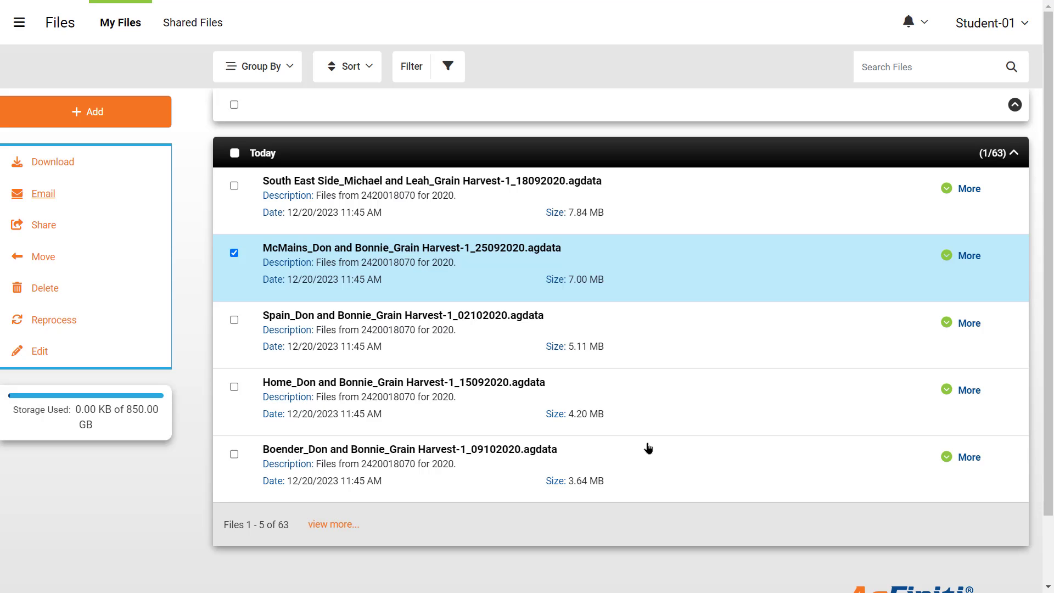
Enter the suggested recipient for sharing the McMains file, then cancel the share.
left_click(65, 226)
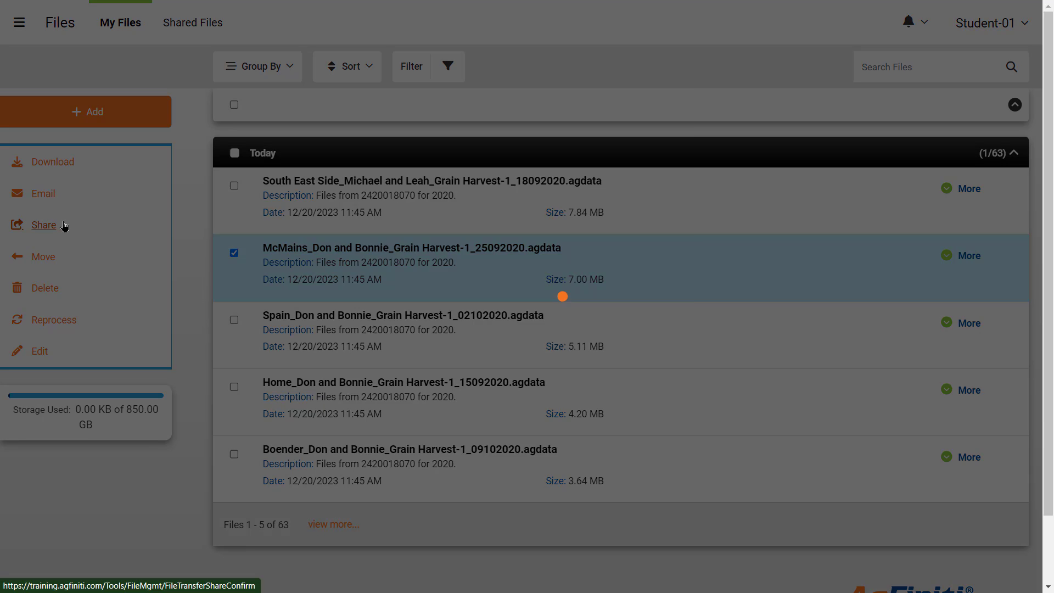
left_click(519, 212)
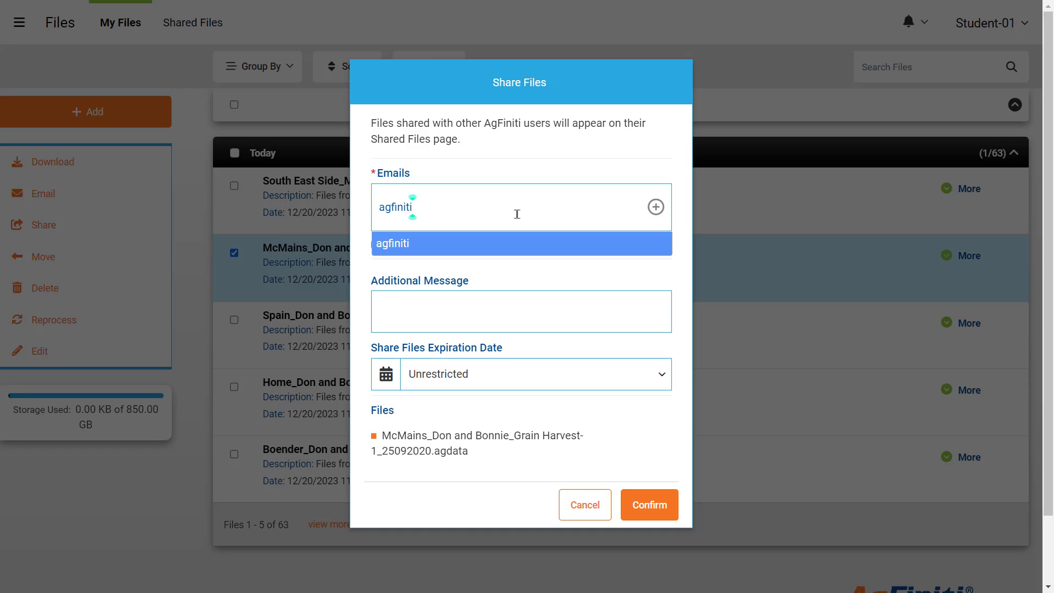
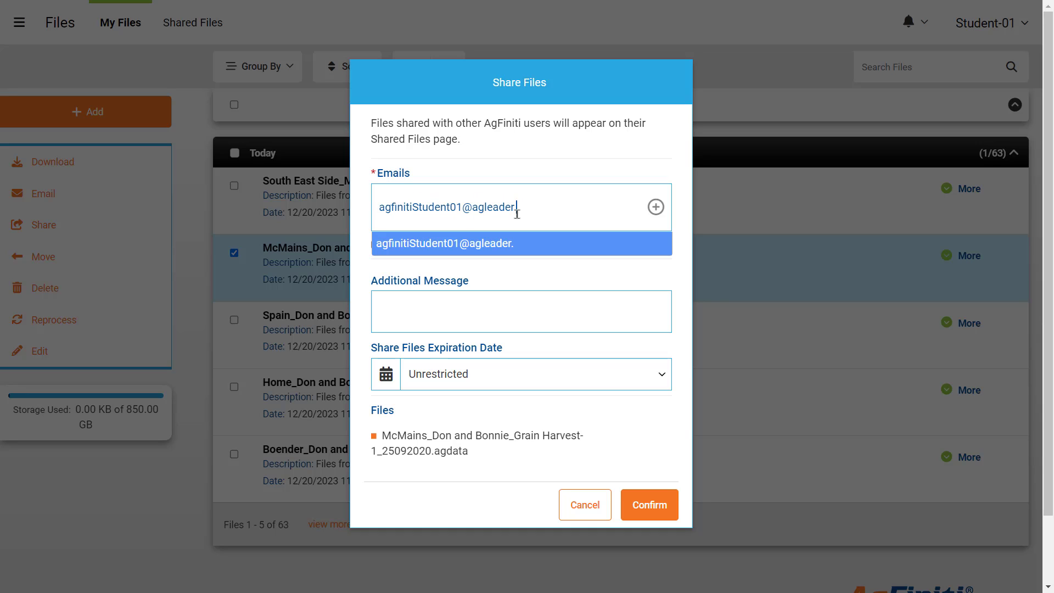
left_click(554, 249)
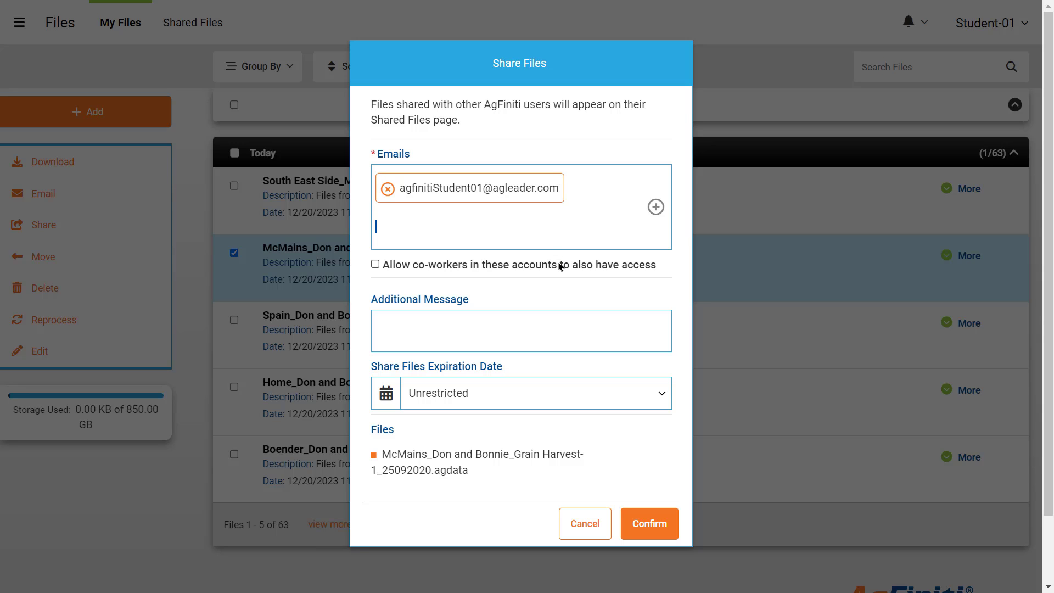
left_click(272, 268)
Pick the suggested recipient account in Move Files, then cancel without moving the file.
left_click(45, 271)
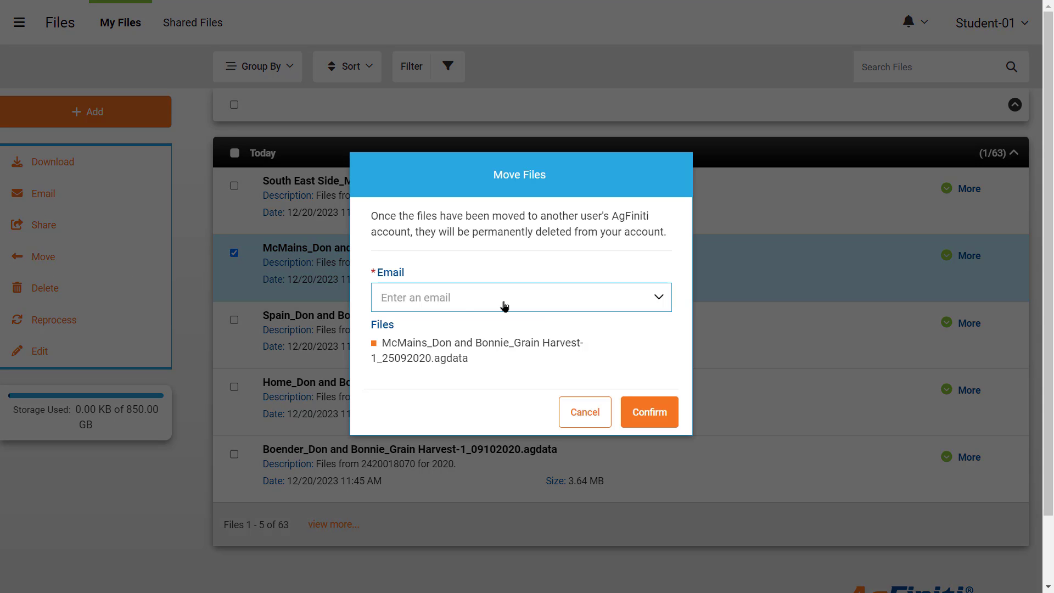
left_click(502, 303)
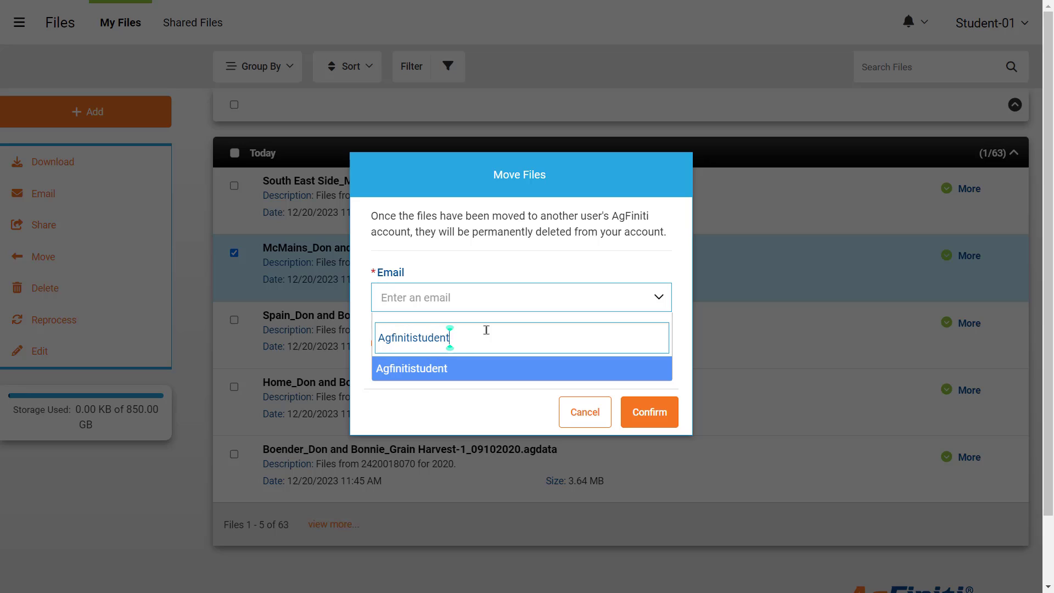
left_click(562, 373)
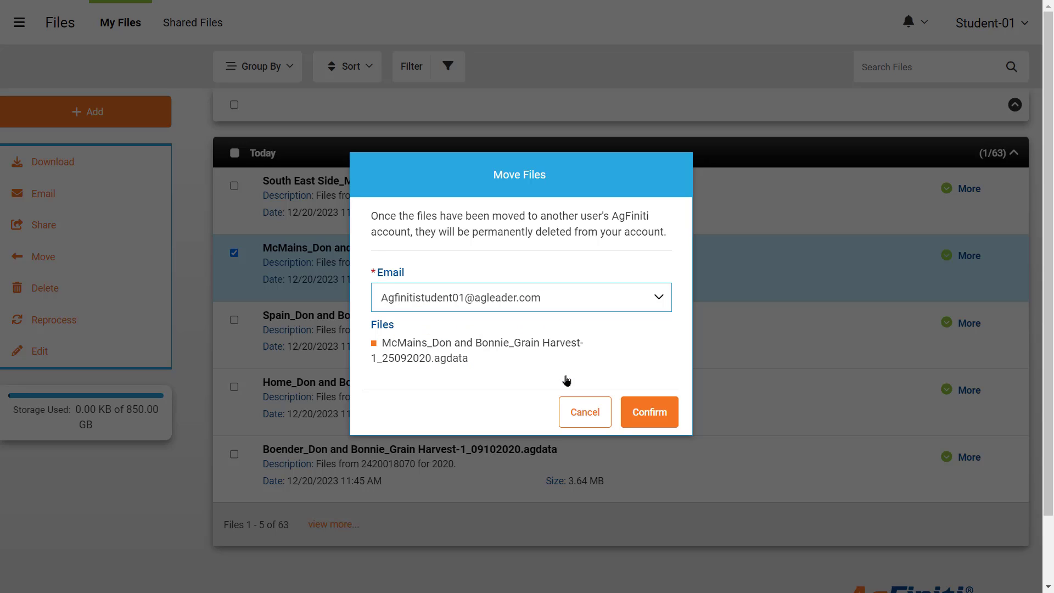
left_click(576, 416)
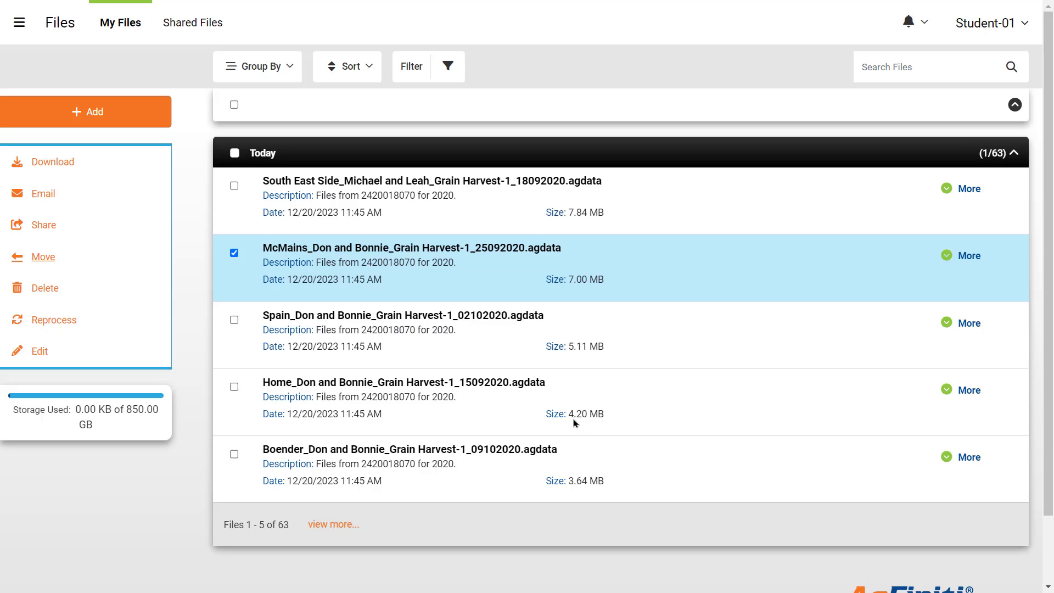
Confirm deletion of the McMains Grain Harvest file and tick the Home_Don file checkbox.
left_click(69, 293)
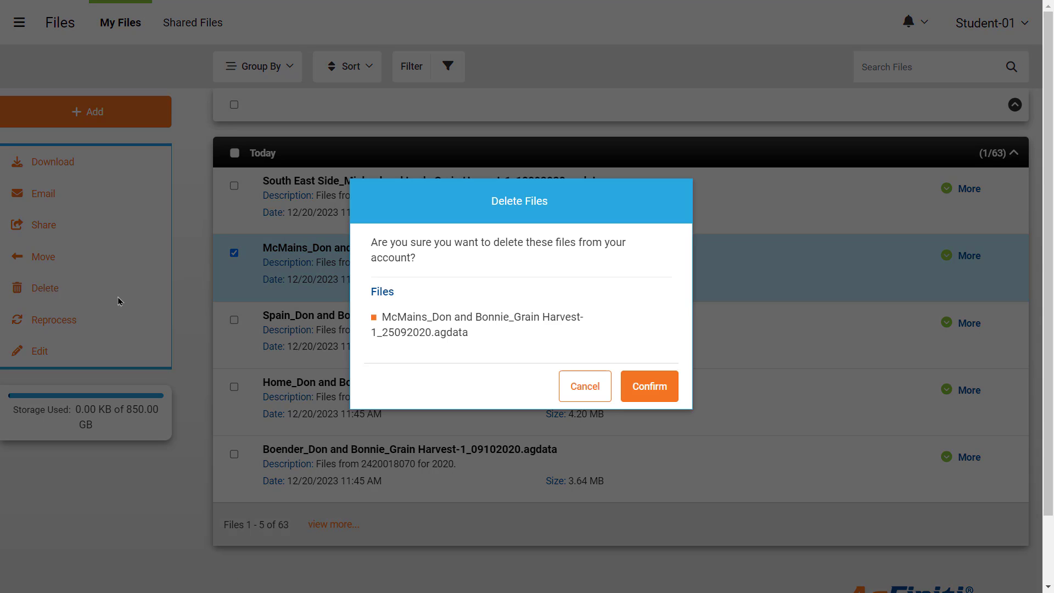
left_click(670, 392)
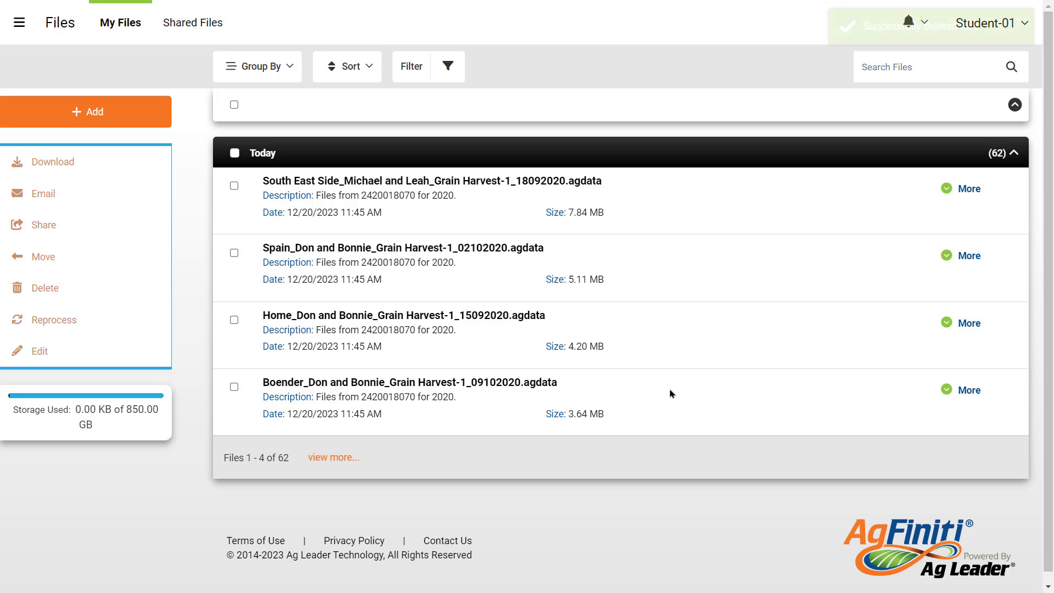
left_click(417, 341)
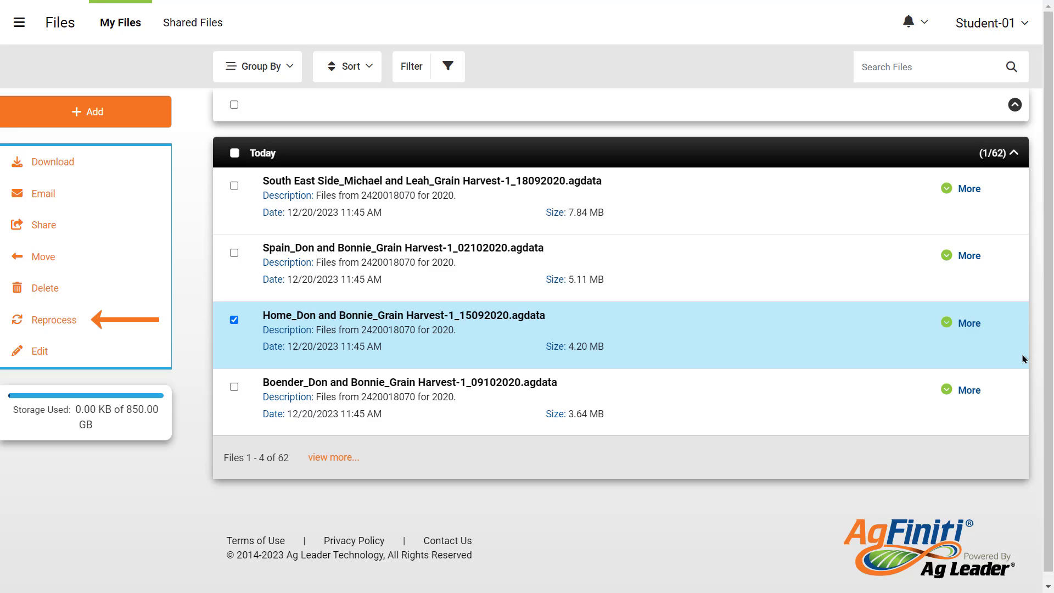
Review Home_Don's Edit File Information, cancel without saving, and tick the Spain_Don file.
left_click(33, 354)
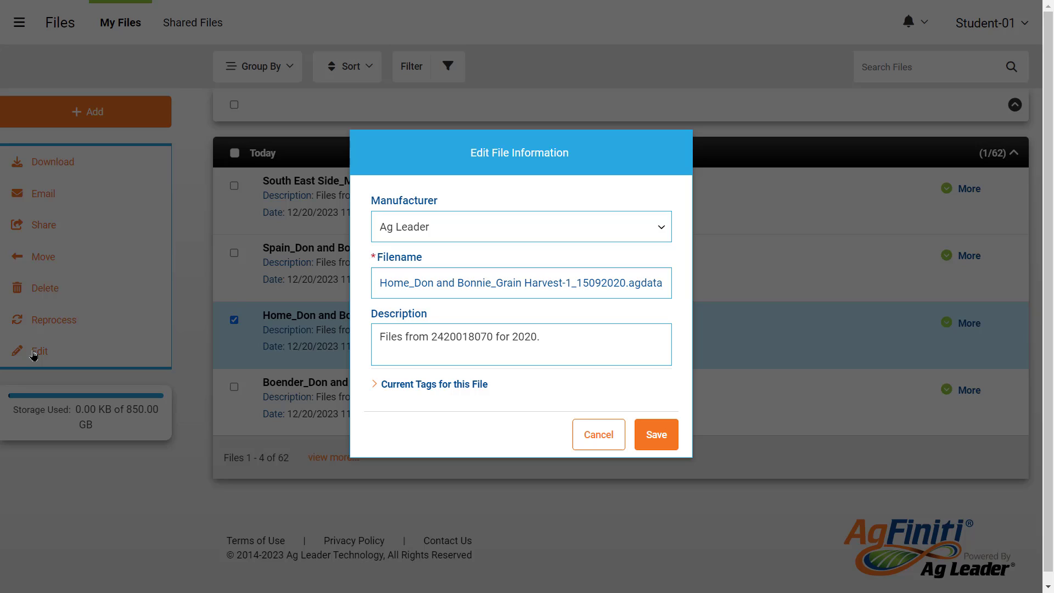
left_click(582, 450)
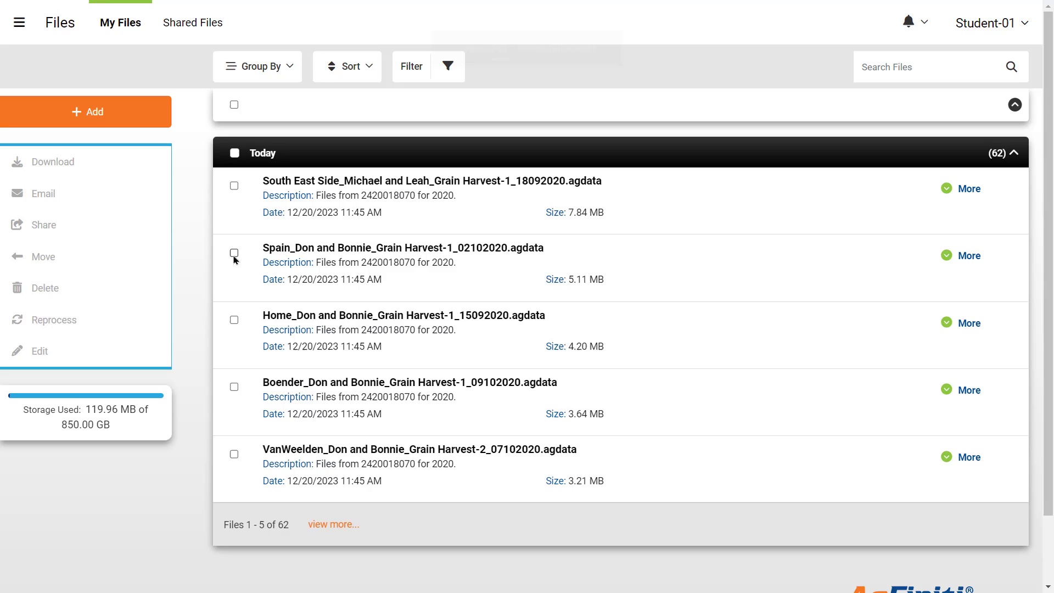
left_click(234, 254)
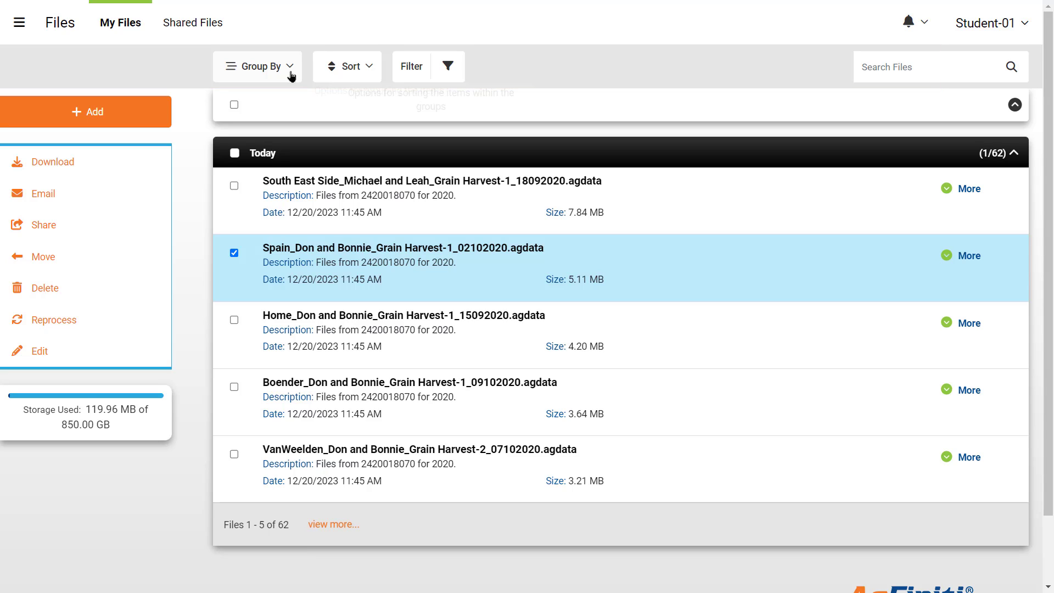
Review the Group By and Sort options, then open the Edit My Files Filter window.
left_click(290, 76)
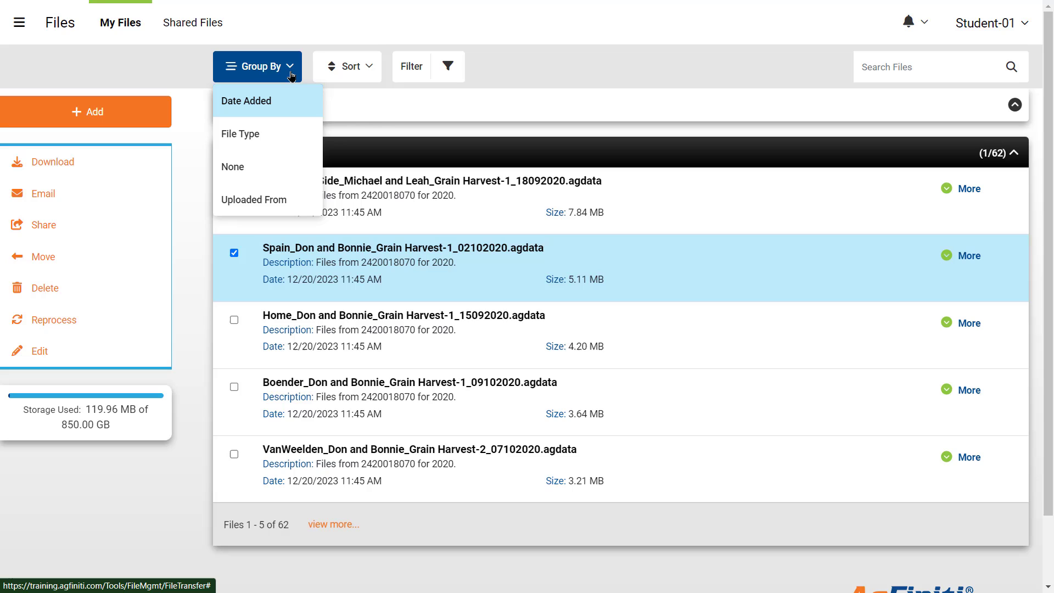
left_click(376, 76)
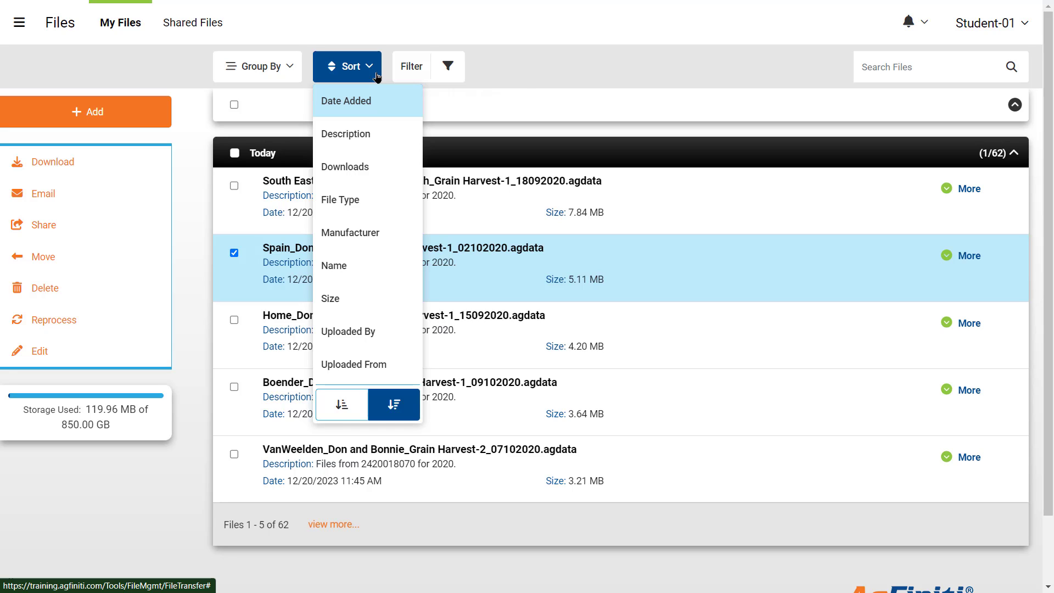
left_click(413, 68)
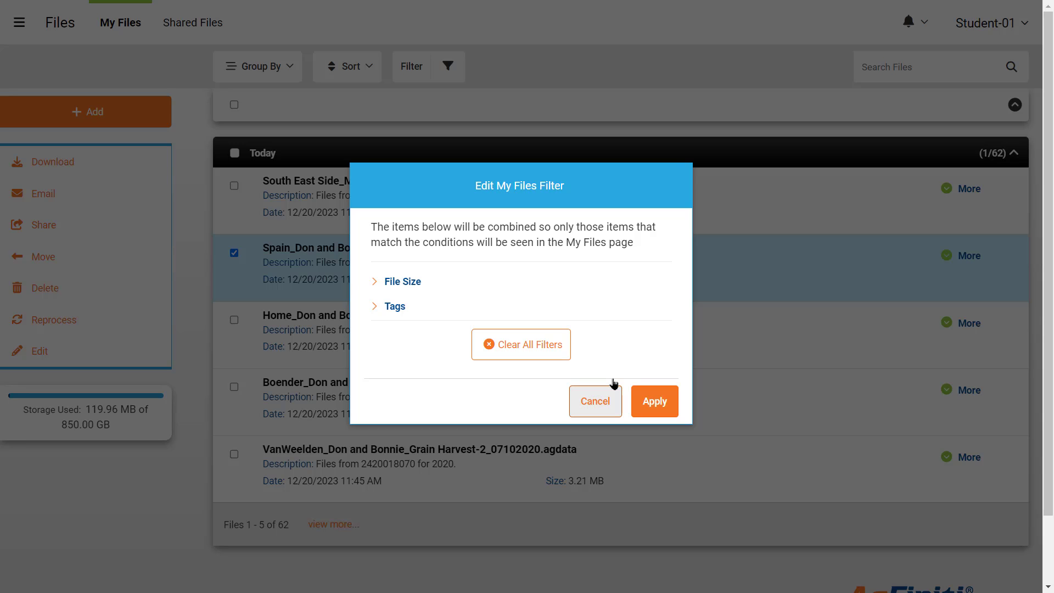
Cancel the Edit My Files Filter dialog so no filter is applied.
left_click(599, 401)
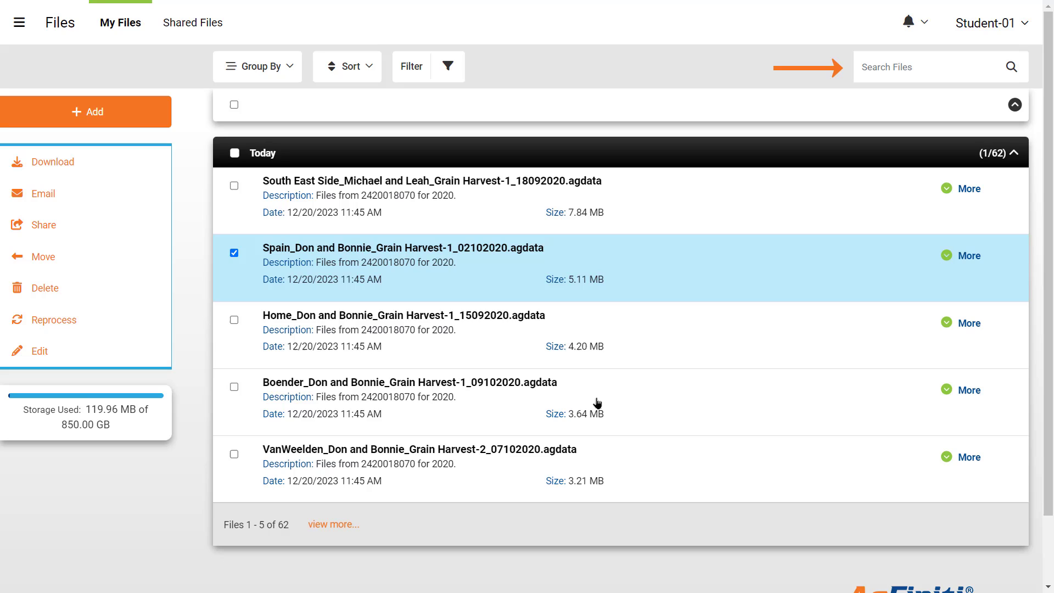